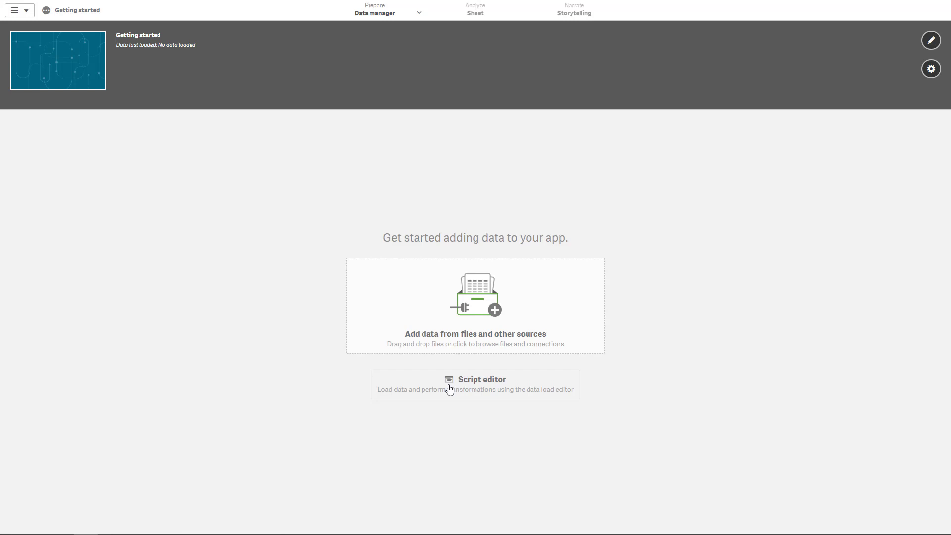
# In the data load editor, add a script section named 'Data' and start selecting SAP BW Bex data.
pyautogui.click(450, 390)
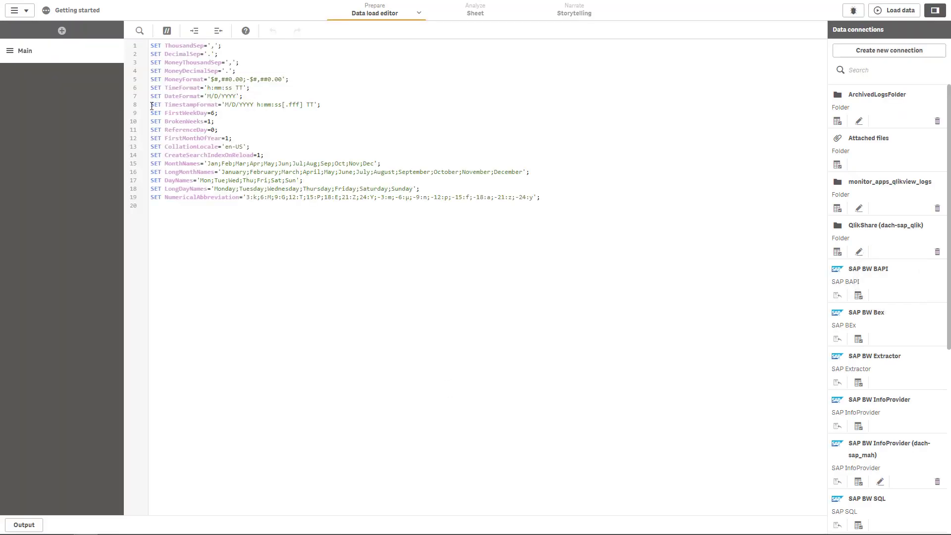
pyautogui.click(62, 32)
pyautogui.write('Data')
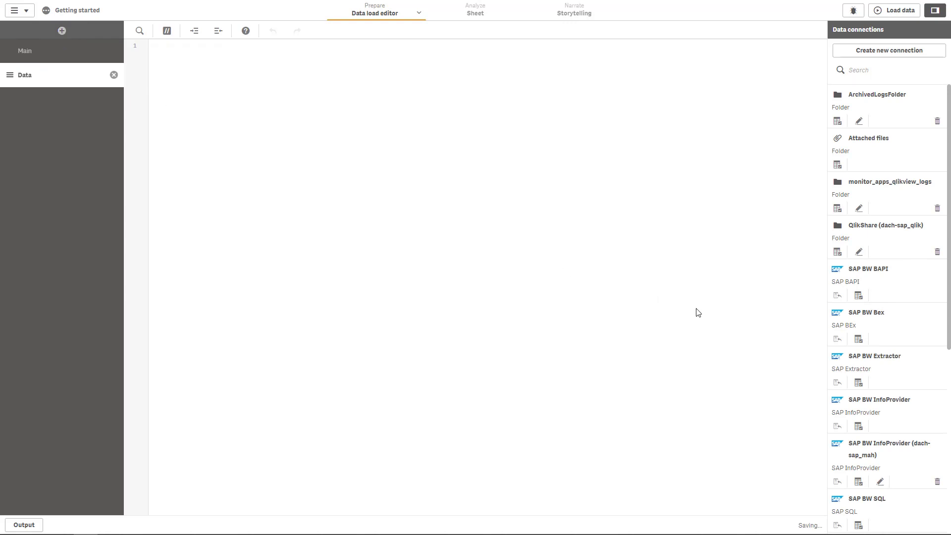
pyautogui.click(858, 341)
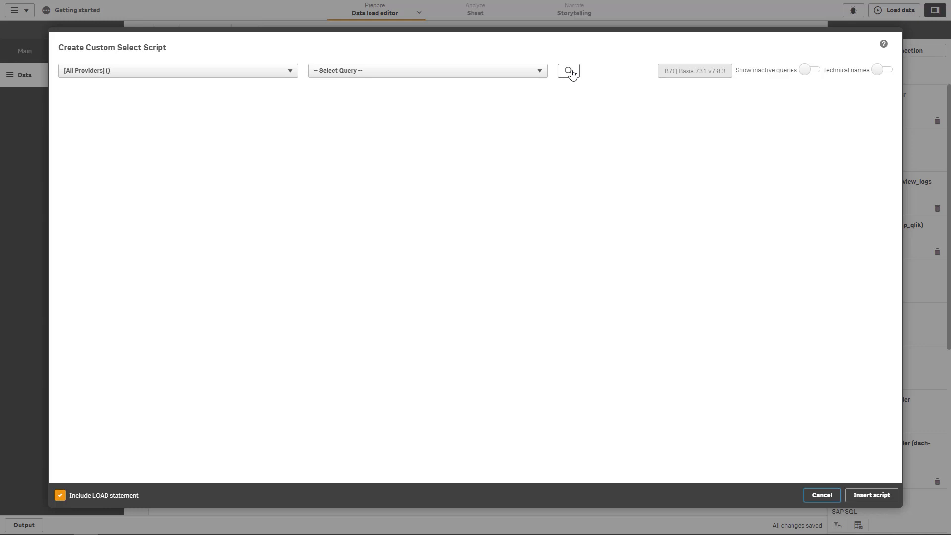
# Filter the query list by 'sd' and choose the SDANALYSIS (SD Demo) query.
pyautogui.click(571, 72)
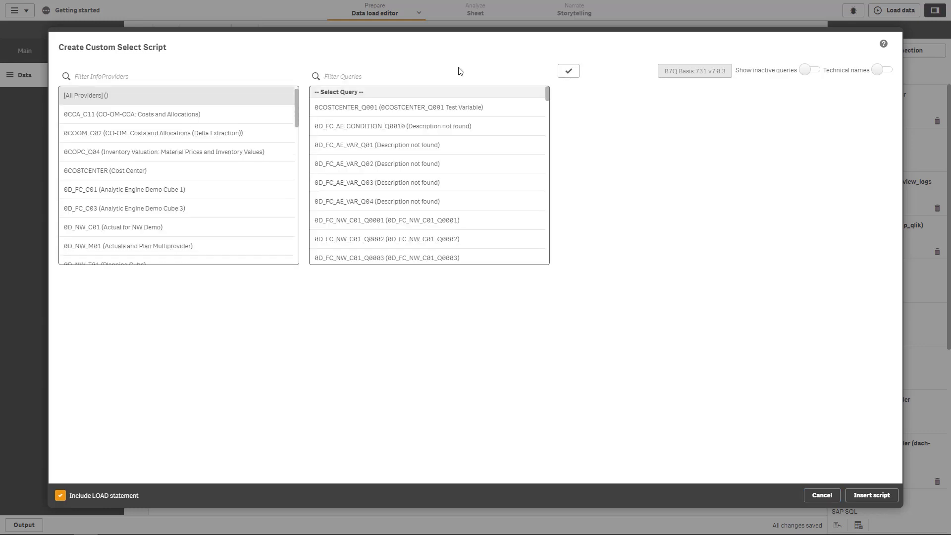
pyautogui.write('sd')
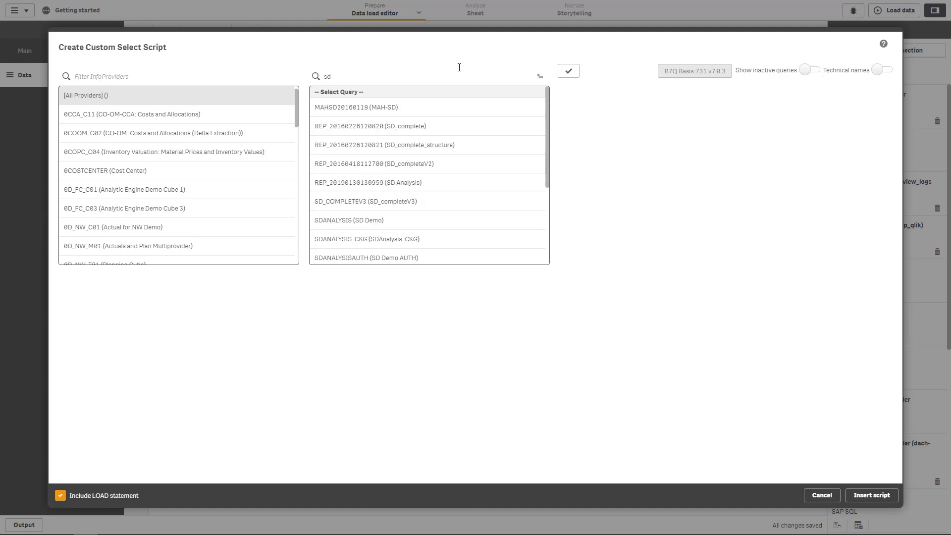
pyautogui.click(389, 218)
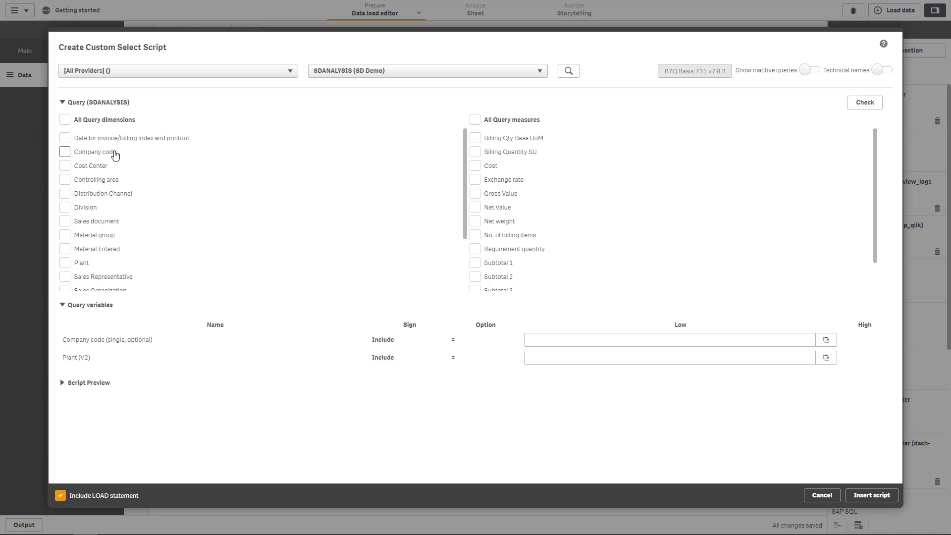
# Select only the Company code dimension and the Net Value measure, and insert the generated script.
pyautogui.scroll(-2, 114, 155)
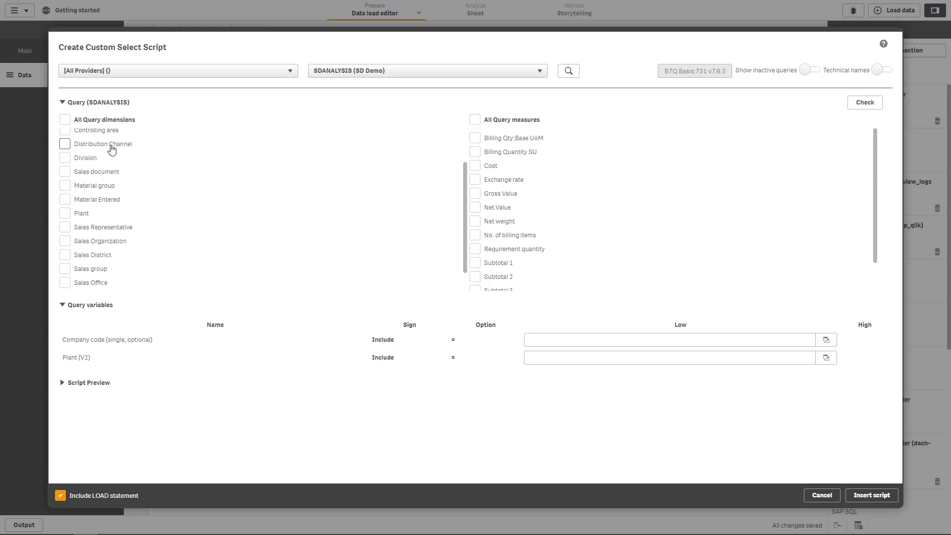
pyautogui.scroll(2, 112, 151)
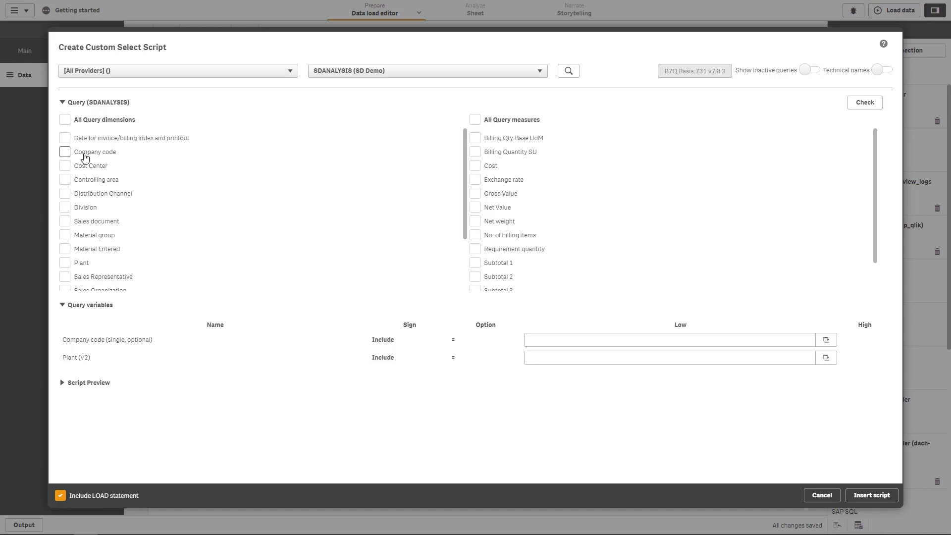
pyautogui.click(85, 157)
pyautogui.click(515, 123)
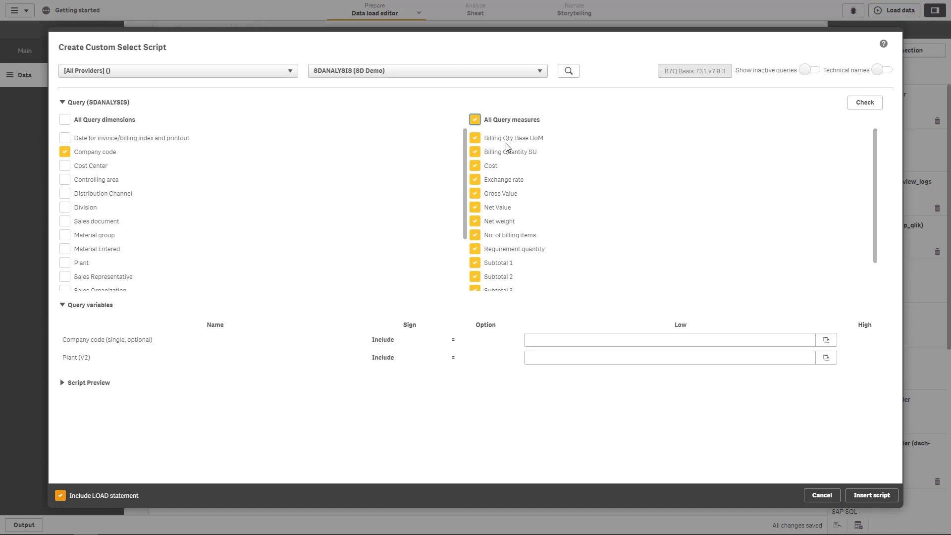
pyautogui.click(526, 121)
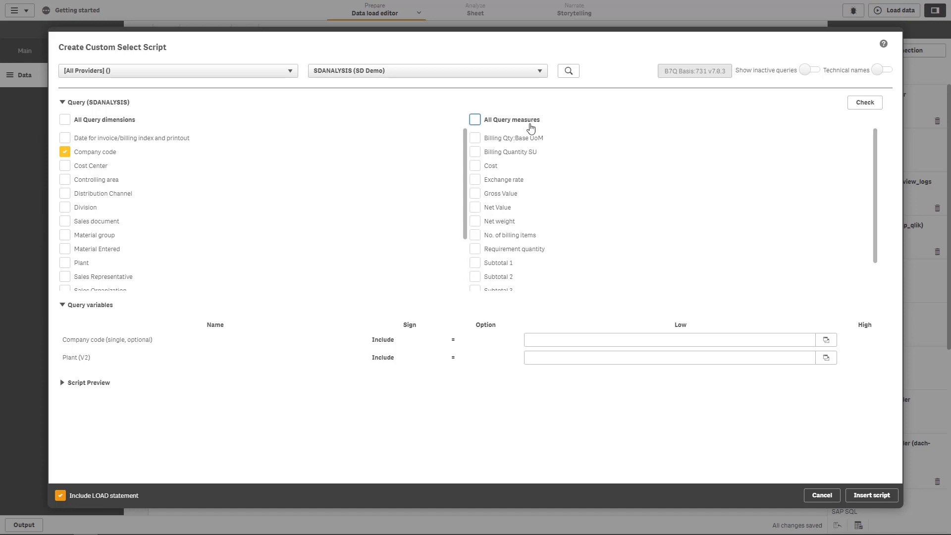
pyautogui.click(501, 210)
pyautogui.click(873, 495)
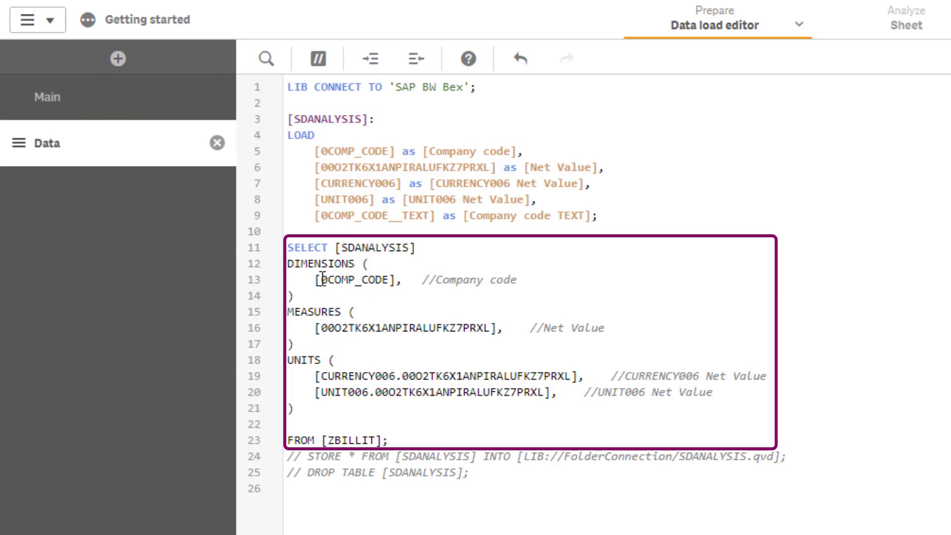
# Review the script's DIMENSIONS and MEASURES blocks, including 0COMP_CODE and the Net Value technical name.
pyautogui.click(321, 264)
pyautogui.click(354, 280)
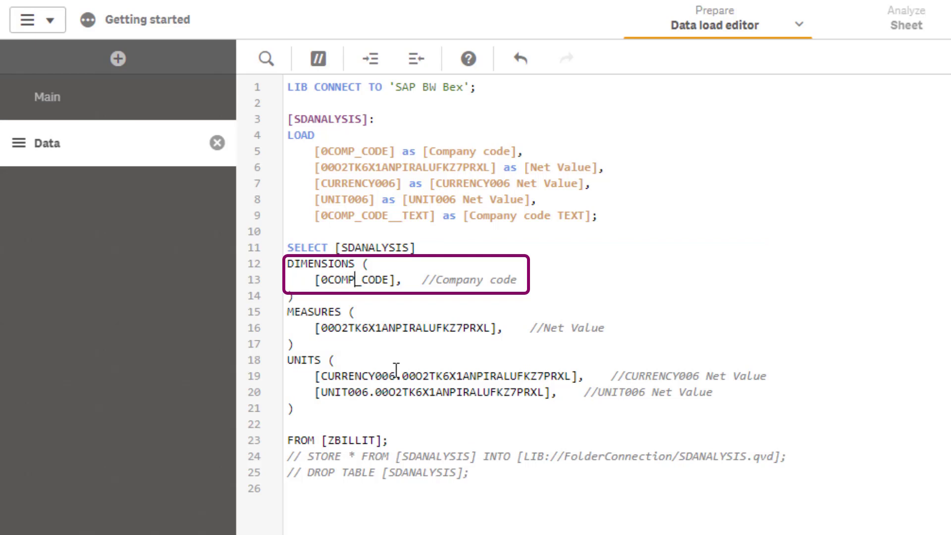
pyautogui.doubleClick(371, 327)
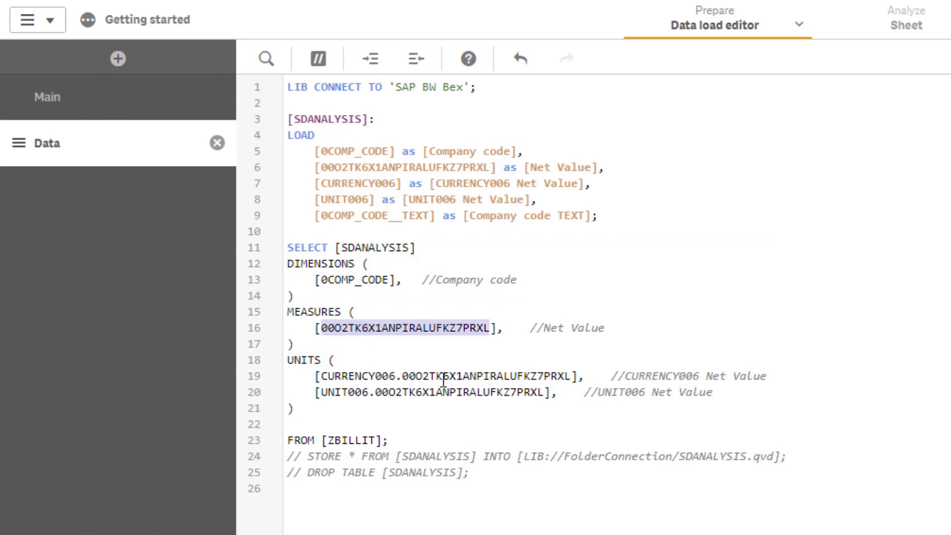
pyautogui.click(362, 313)
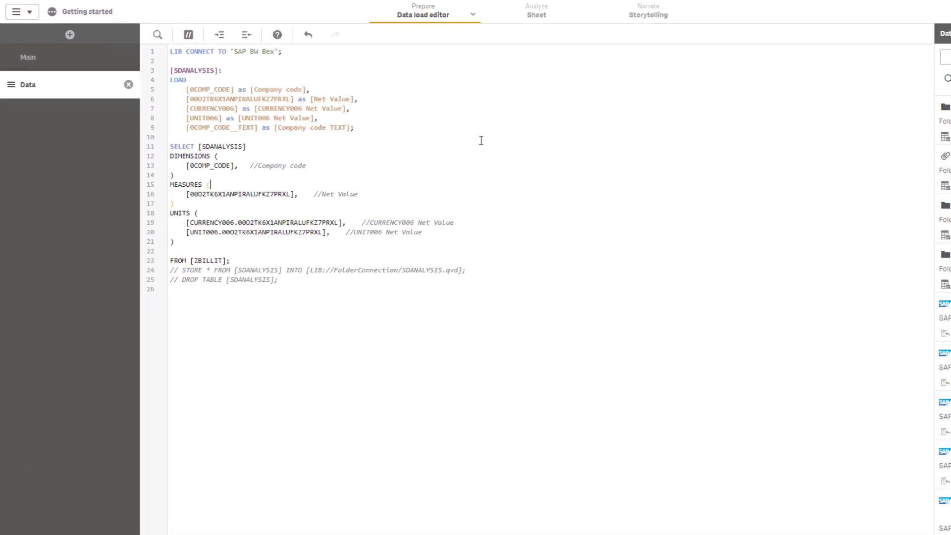
# Run the load script, fetching 16 lines into SDANALYSIS, and dismiss the progress report.
pyautogui.click(895, 10)
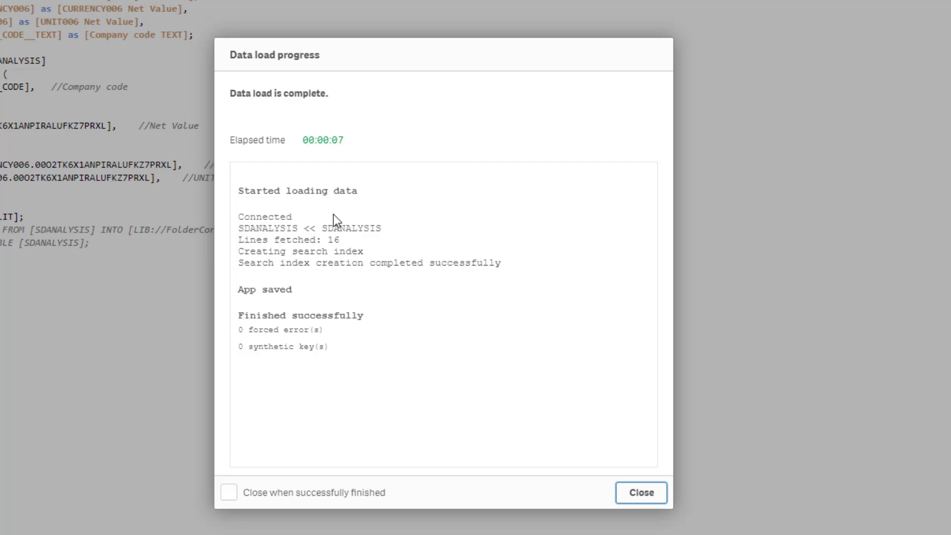
pyautogui.click(643, 501)
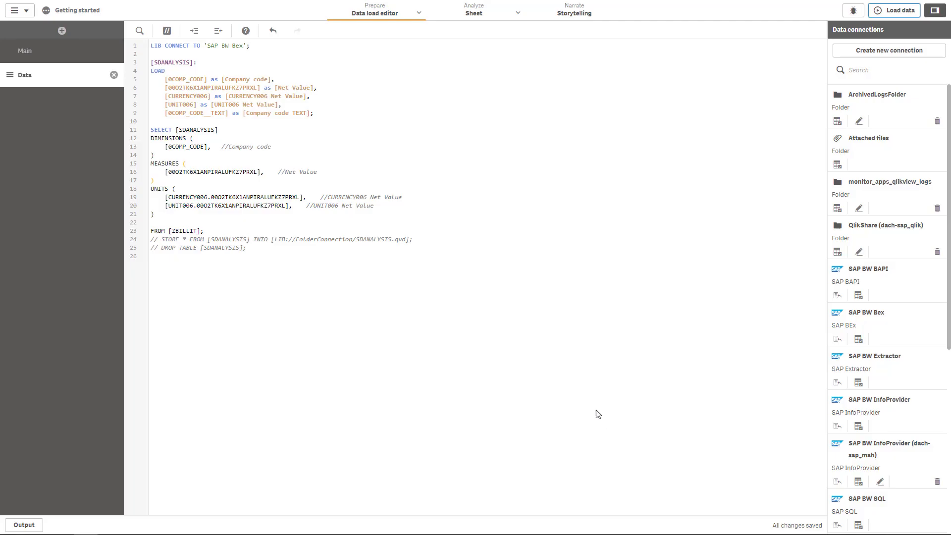
# Preview the SDANALYSIS table in the data model viewer and scroll through its 16 rows.
pyautogui.click(419, 13)
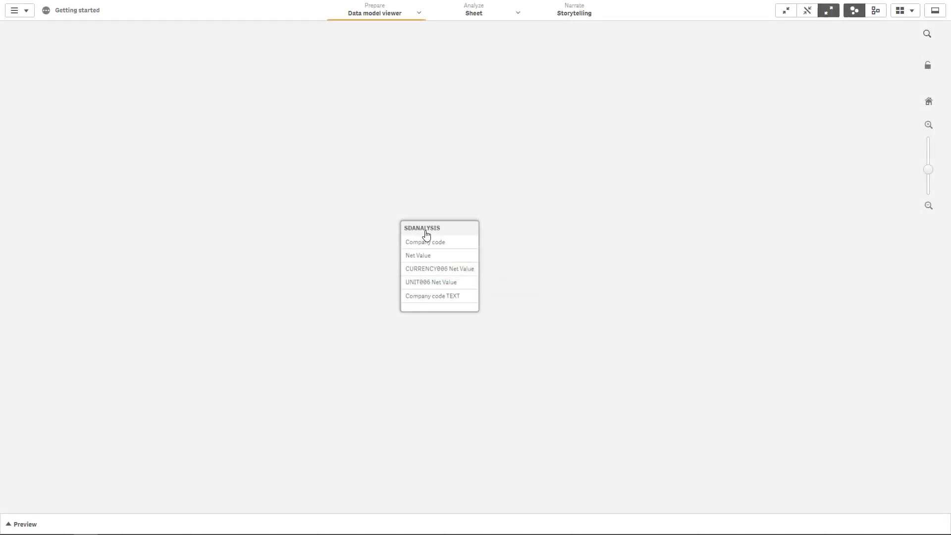
pyautogui.click(426, 233)
pyautogui.click(22, 524)
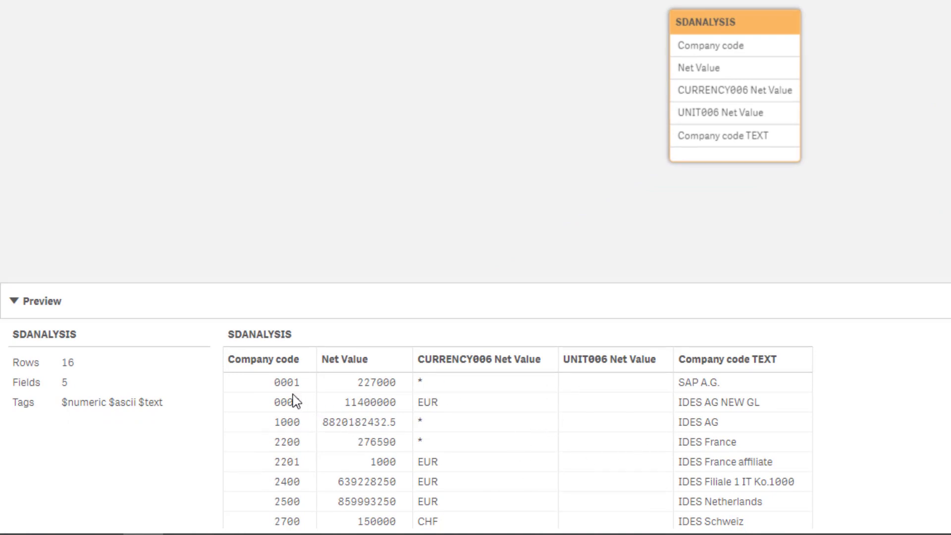
pyautogui.scroll(-3, 295, 404)
pyautogui.scroll(3, 296, 438)
pyautogui.scroll(-3, 745, 383)
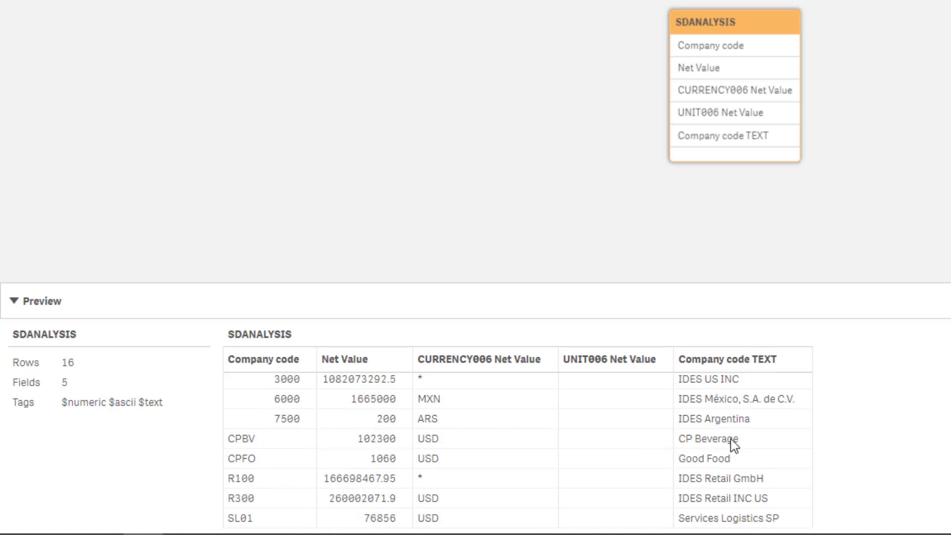
pyautogui.scroll(2, 730, 439)
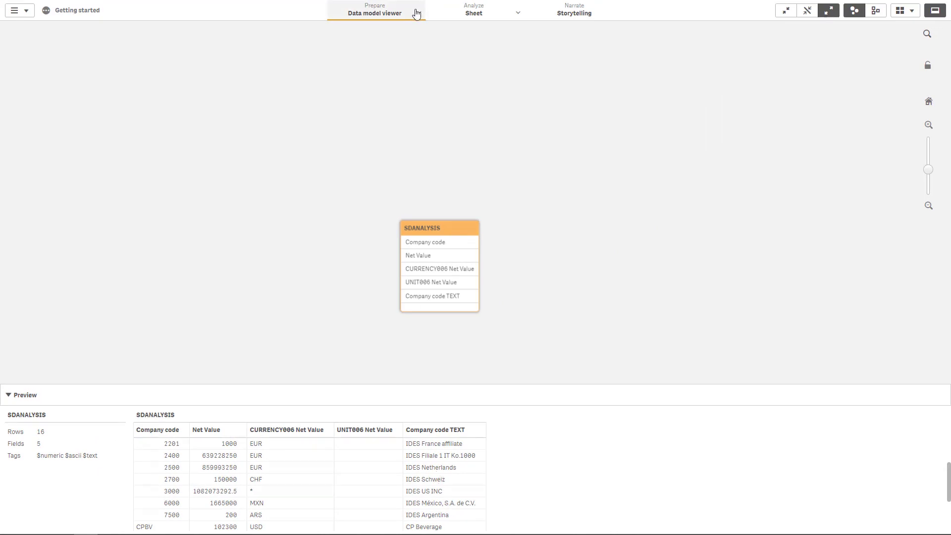
# Return to the data load editor and select the entire Data script.
pyautogui.click(418, 13)
pyautogui.click(360, 55)
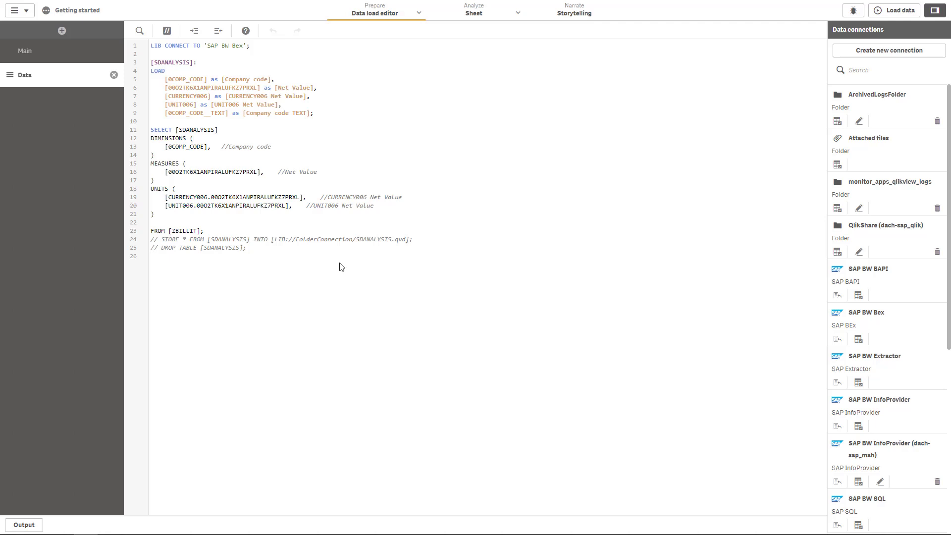
pyautogui.hotkey('ctrl', 'a')
# Delete the script and choose the SDANALYSIS (SD Demo) query from the SAP BW Bex connection.
pyautogui.press('Delete')
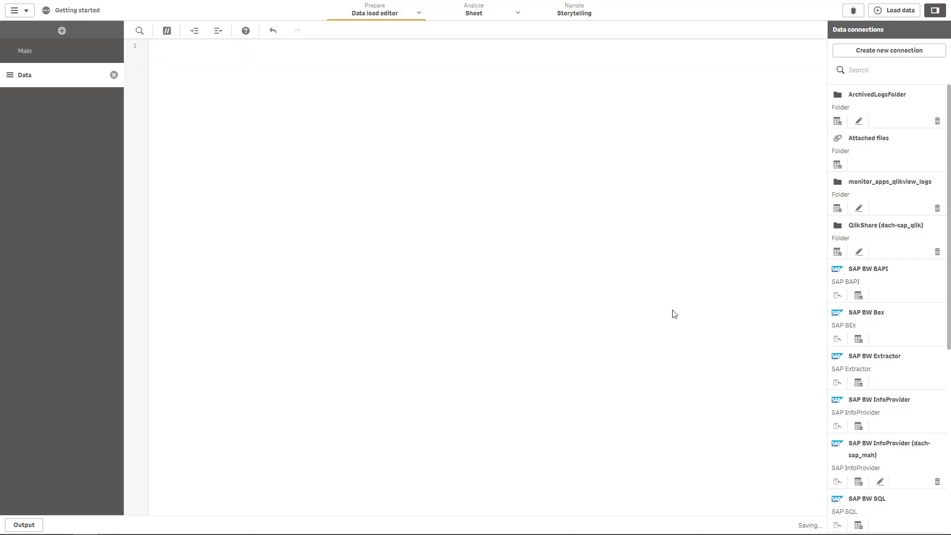
pyautogui.click(859, 339)
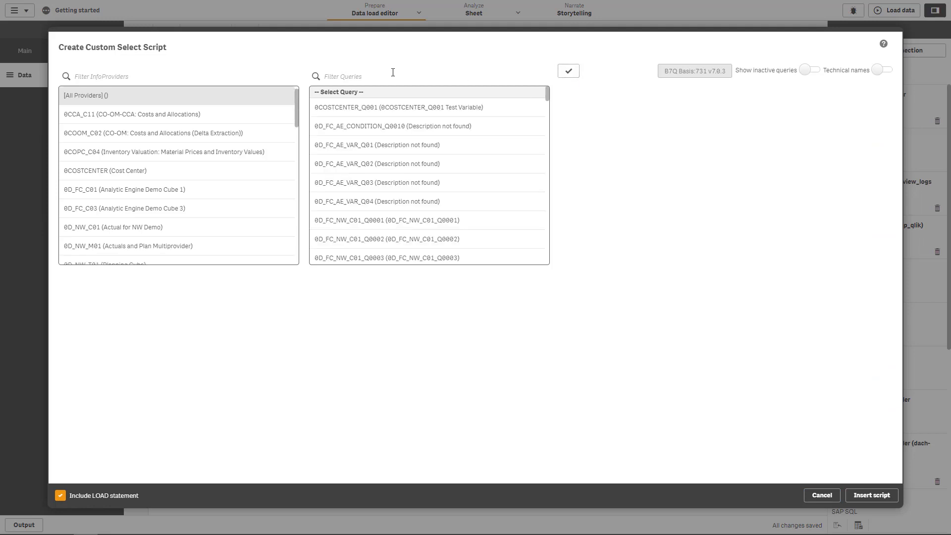
pyautogui.click(393, 76)
pyautogui.write('sd')
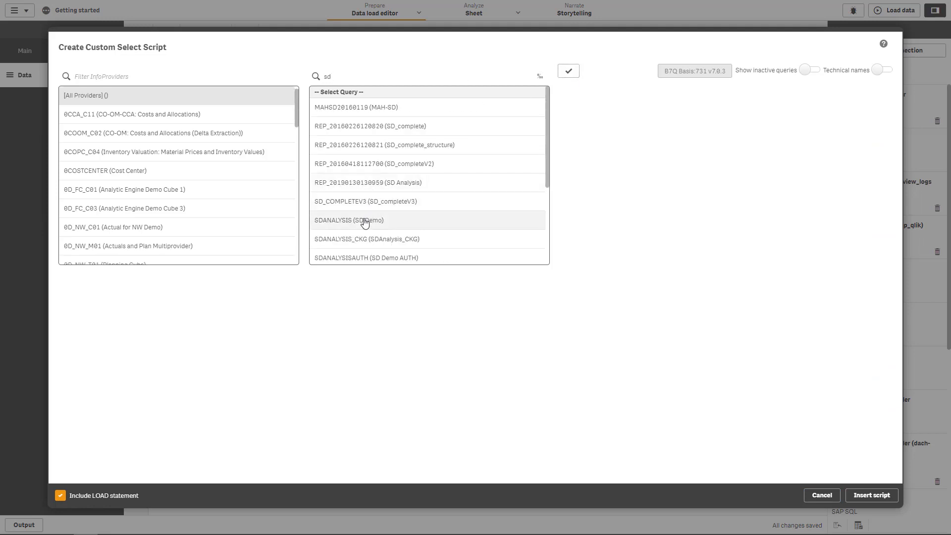
pyautogui.click(415, 212)
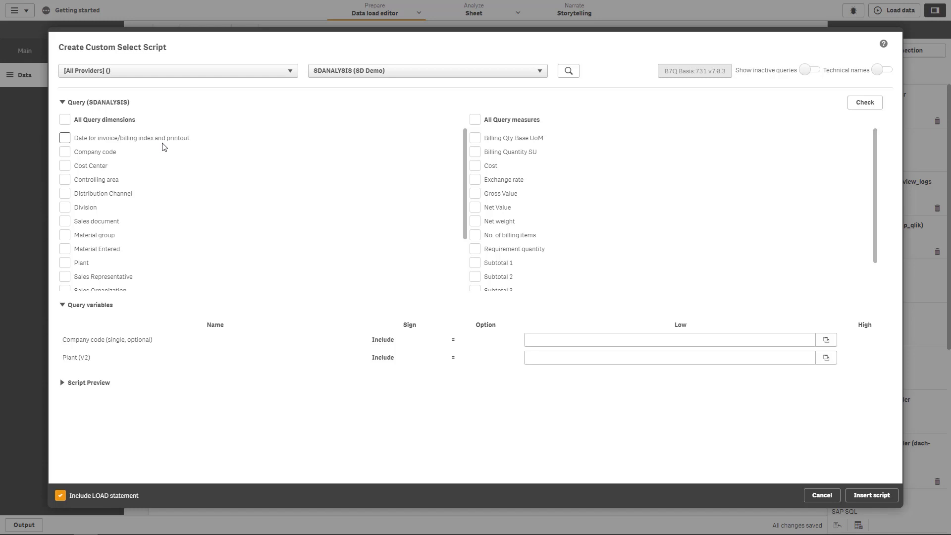
# Select all dimensions plus Net Value, Gross Value, Exchange rate and Cost measures, then insert the script.
pyautogui.click(100, 124)
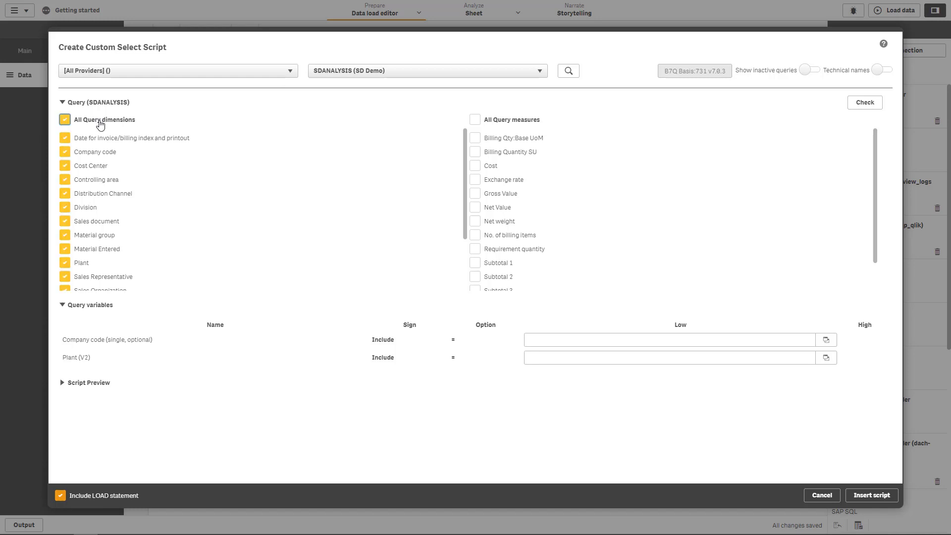
pyautogui.click(503, 207)
pyautogui.click(506, 194)
pyautogui.click(501, 180)
pyautogui.click(492, 168)
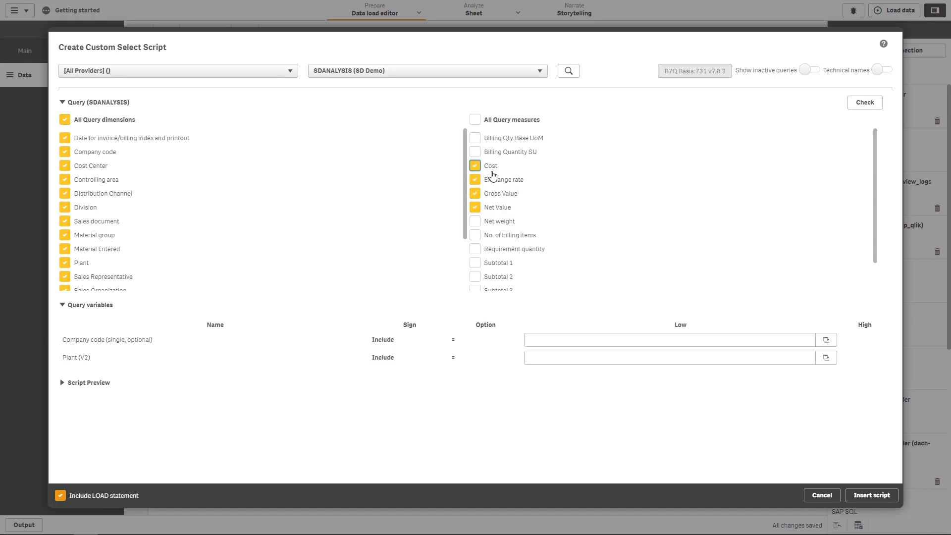
pyautogui.click(889, 498)
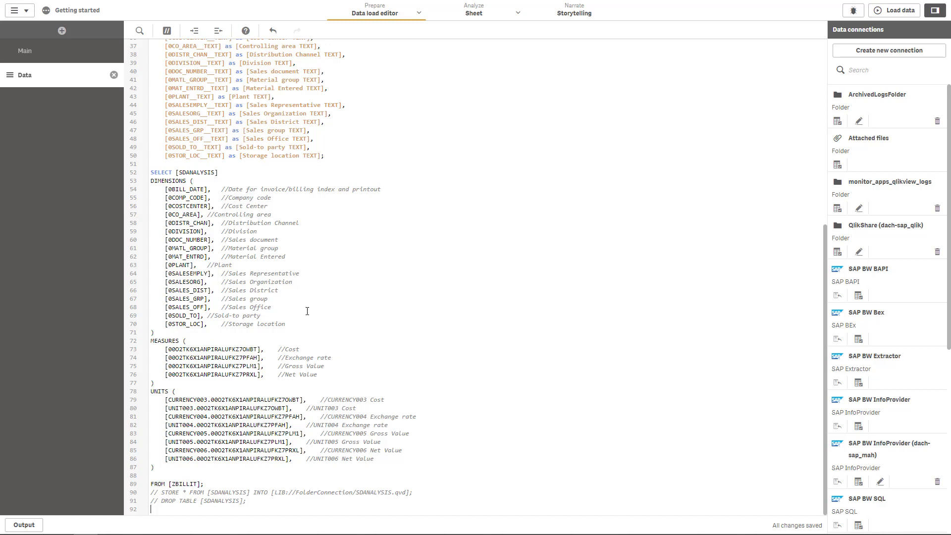
pyautogui.moveTo(303, 325); pyautogui.dragTo(149, 191)
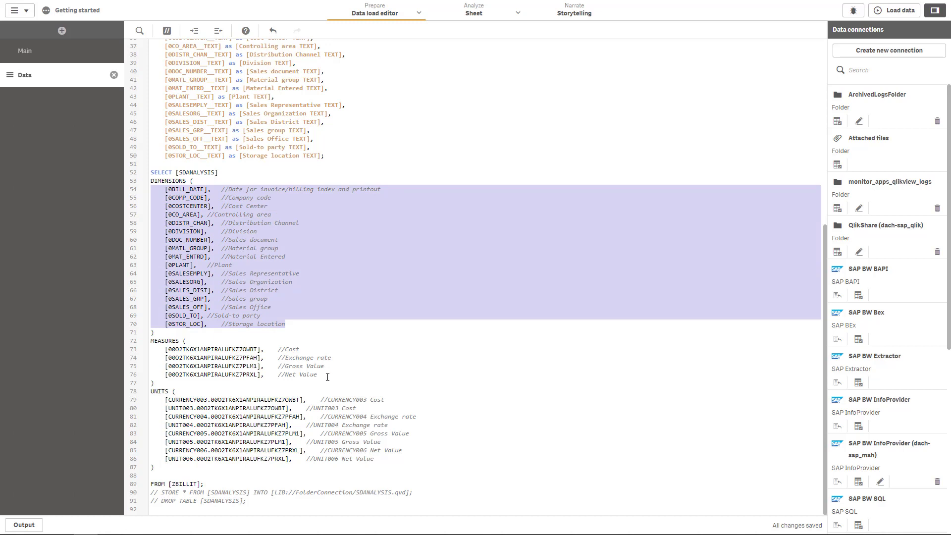
pyautogui.moveTo(318, 375); pyautogui.dragTo(160, 347)
pyautogui.click(339, 426)
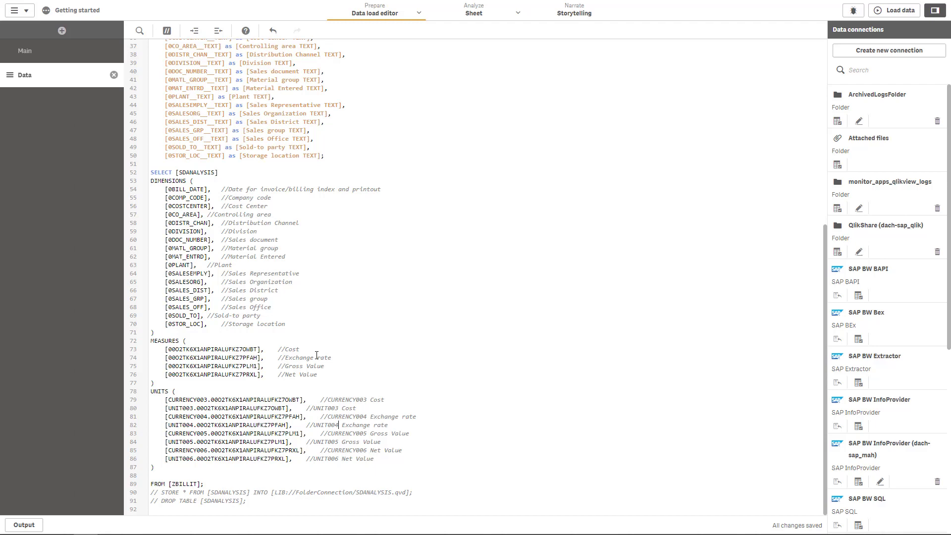
pyautogui.scroll(10, 296, 344)
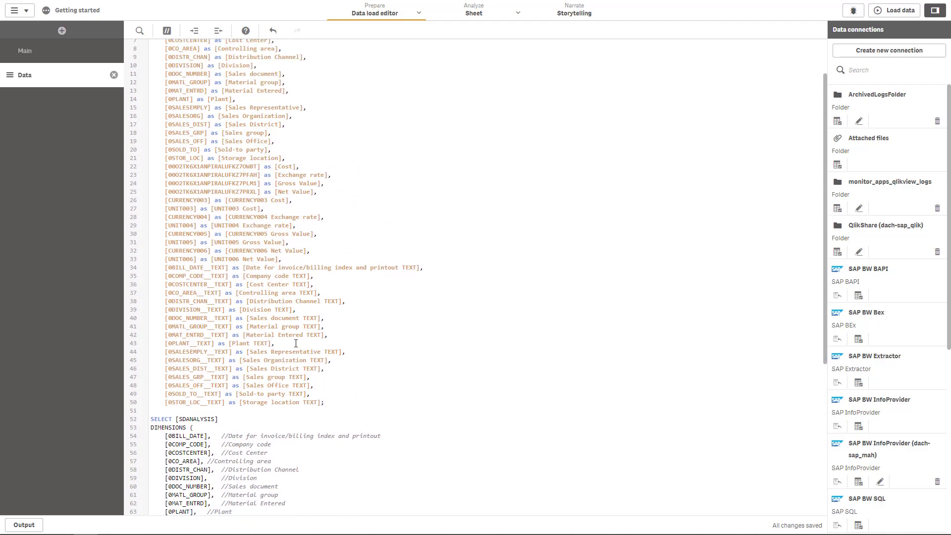
pyautogui.scroll(-8, 215, 143)
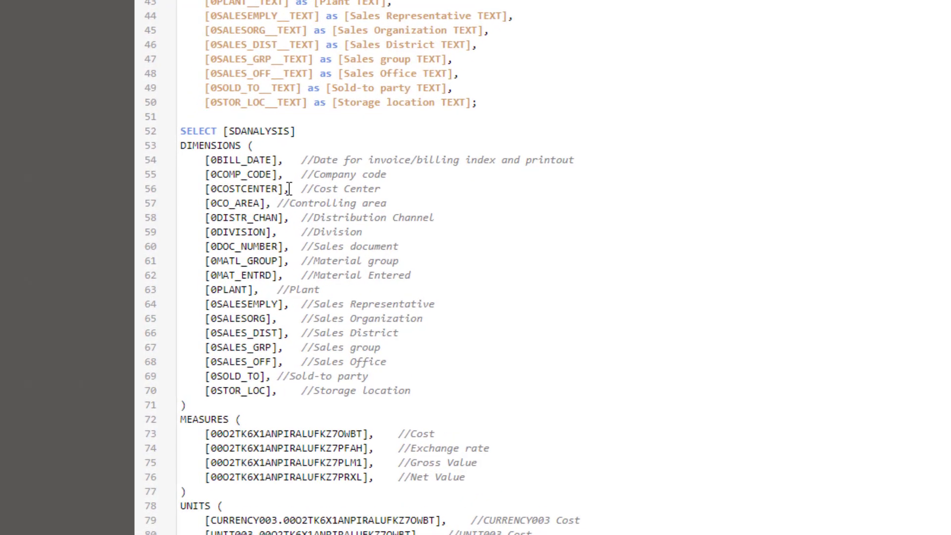
pyautogui.click(285, 174)
pyautogui.click(291, 190)
pyautogui.click(410, 201)
pyautogui.click(378, 231)
pyautogui.click(273, 379)
pyautogui.click(247, 160)
# Comment out the Division-to-Storage location dimension lines and the billing date line.
pyautogui.moveTo(418, 389); pyautogui.dragTo(188, 231)
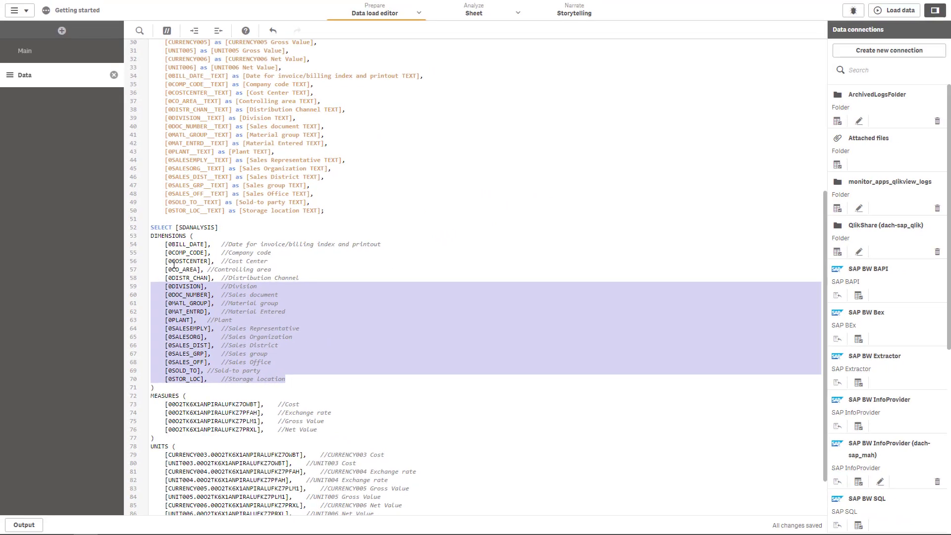
pyautogui.click(167, 30)
pyautogui.click(156, 246)
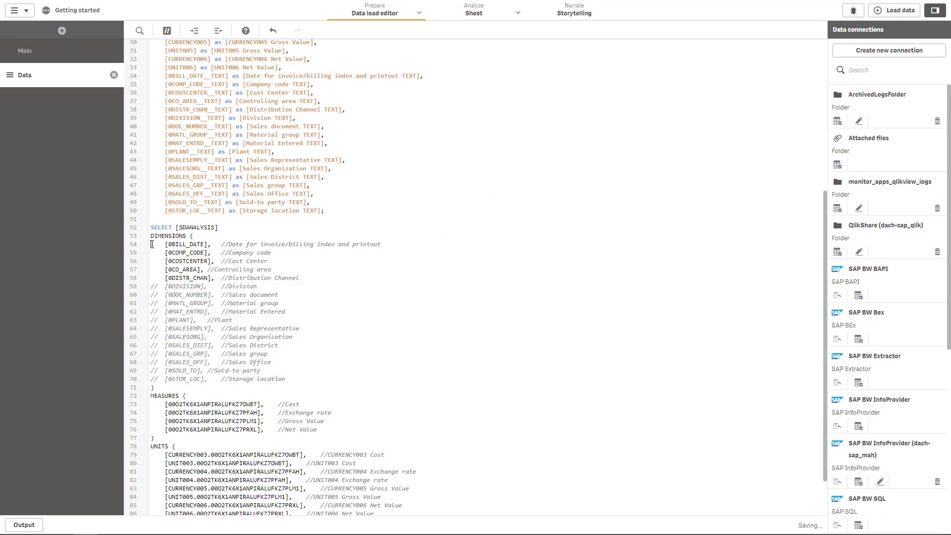
pyautogui.click(167, 31)
pyautogui.scroll(6, 264, 246)
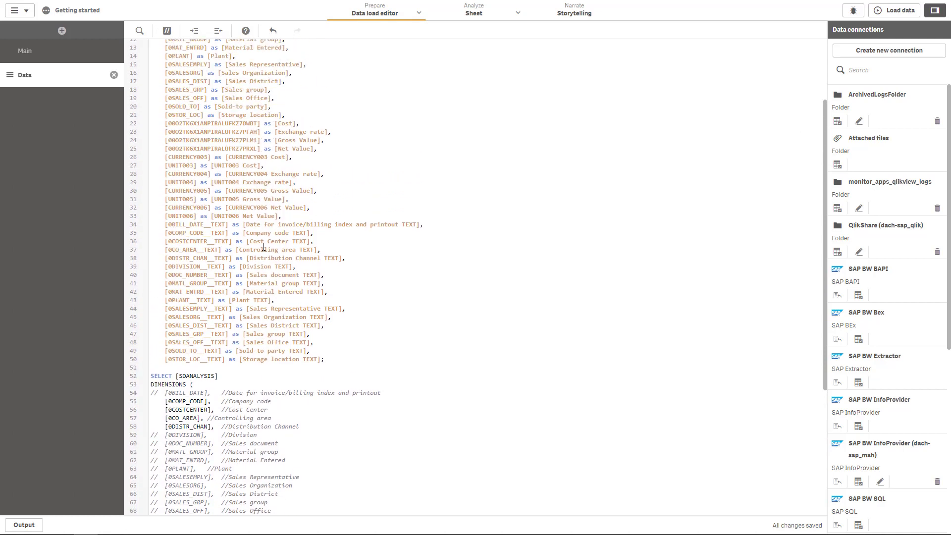
pyautogui.scroll(3, 264, 246)
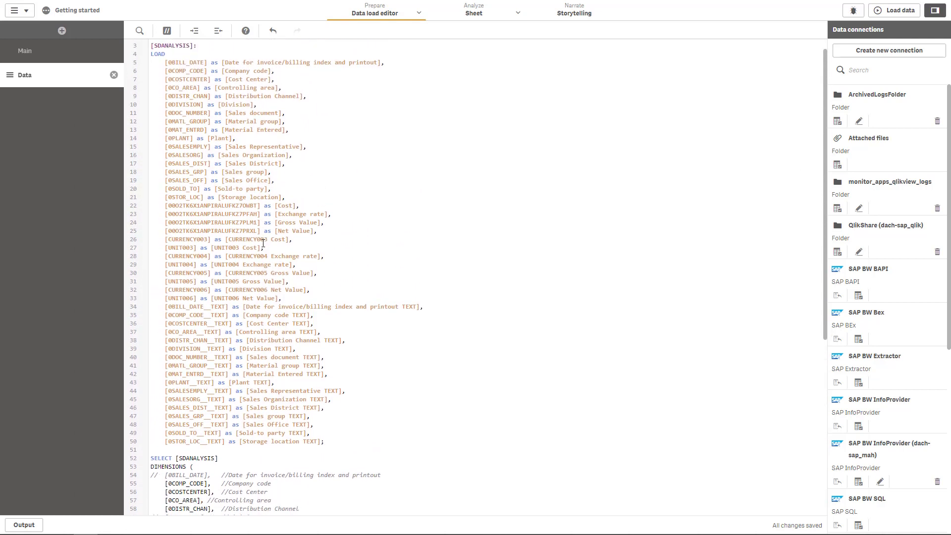
pyautogui.scroll(-3, 263, 243)
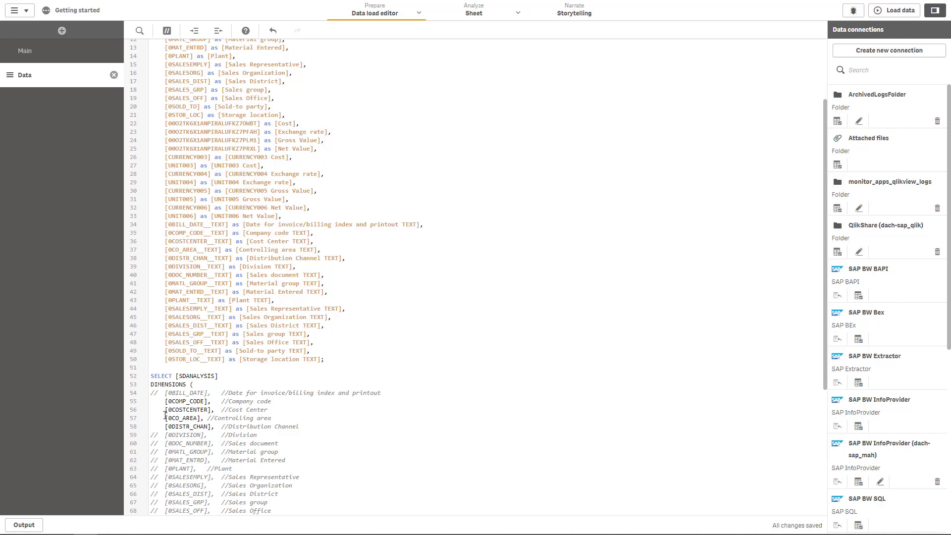
pyautogui.scroll(-4, 267, 445)
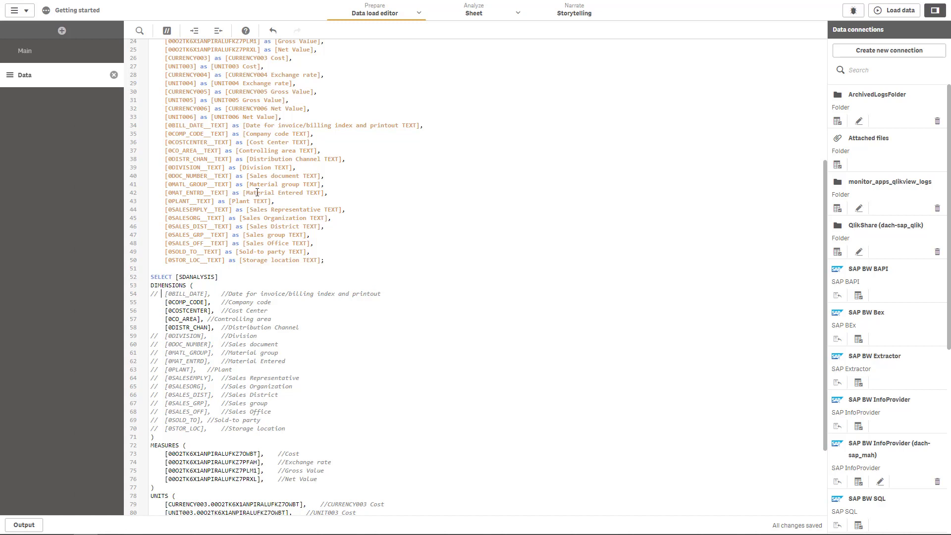
pyautogui.scroll(8, 262, 178)
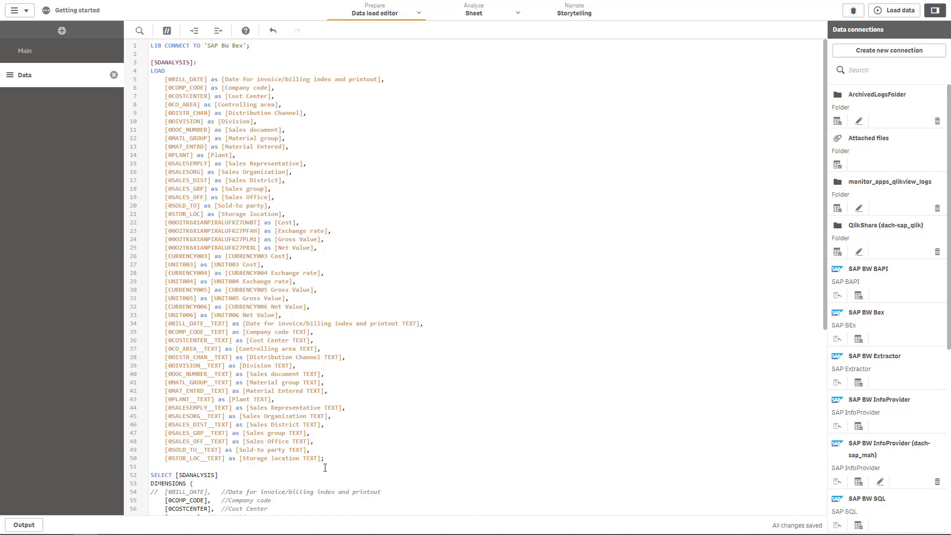
# Comment out the LOAD field list (lines 4–50) and reload the script, fetching 25 lines.
pyautogui.moveTo(325, 460); pyautogui.dragTo(147, 74)
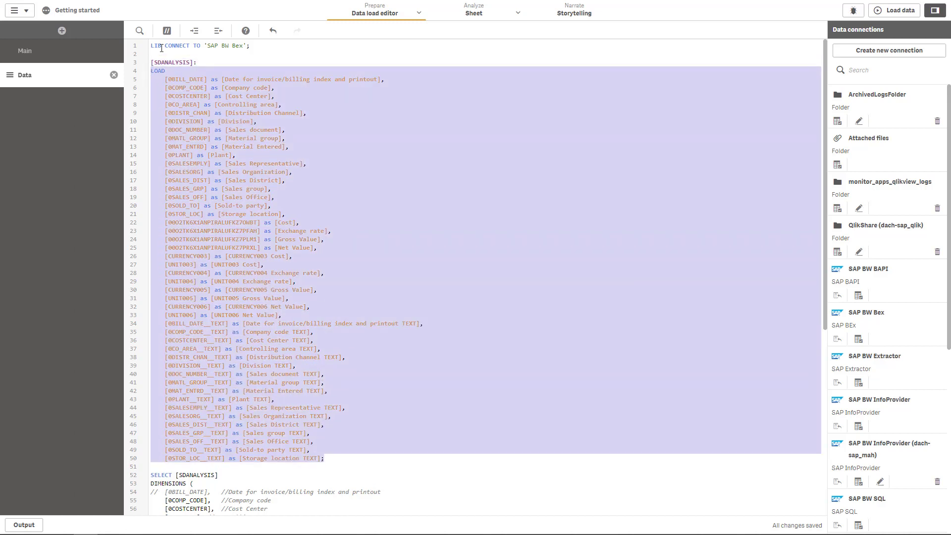
pyautogui.click(167, 30)
pyautogui.scroll(-5, 262, 221)
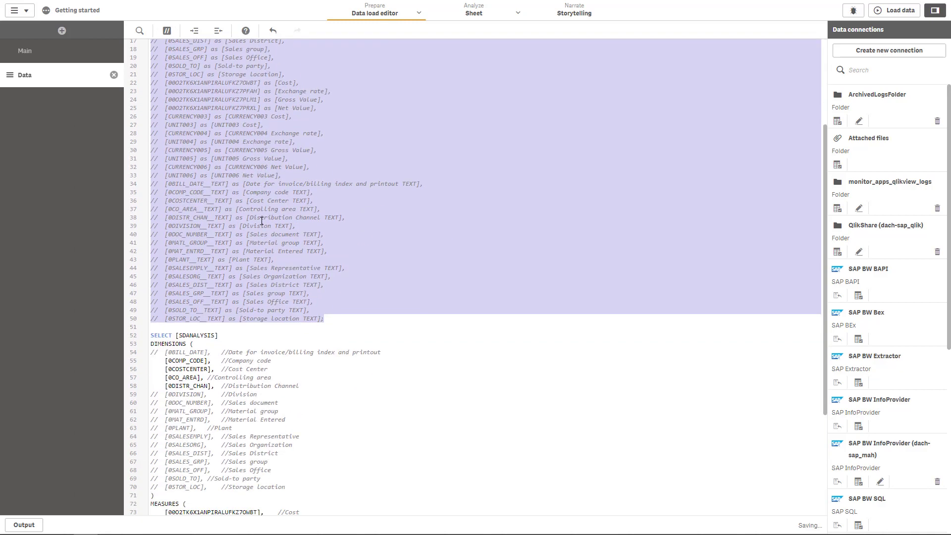
pyautogui.click(894, 11)
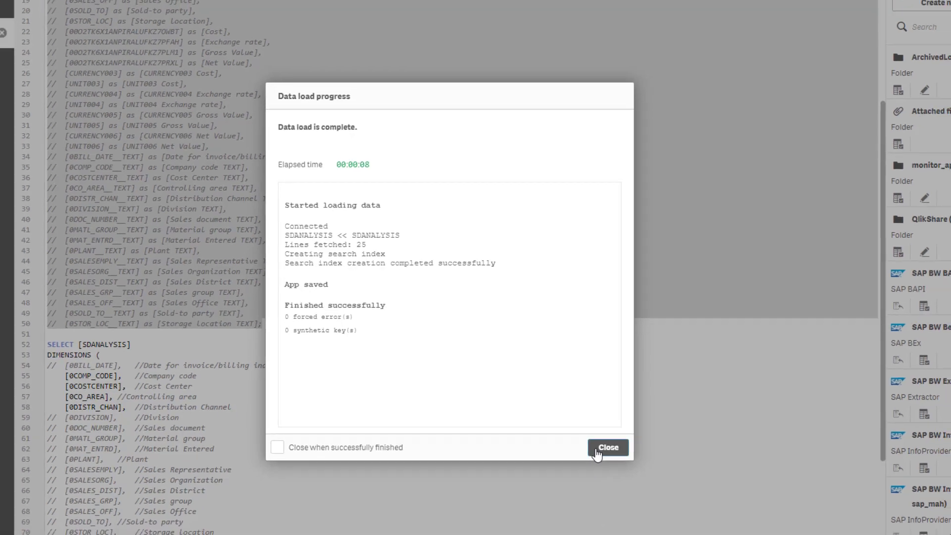
pyautogui.click(597, 452)
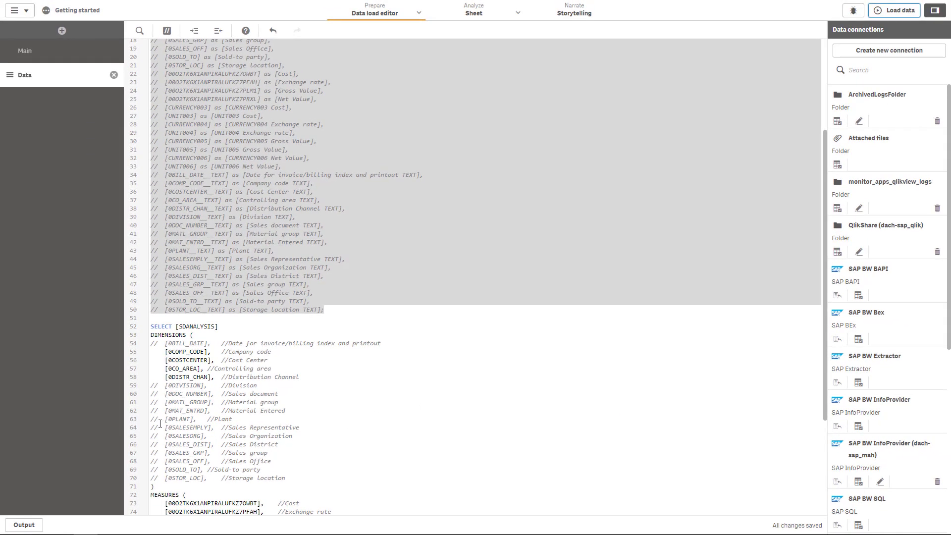
# Uncomment the [0PLANT] and [0SOLD_TO] dimensions and reload the data, fetching 269 lines.
pyautogui.click(158, 422)
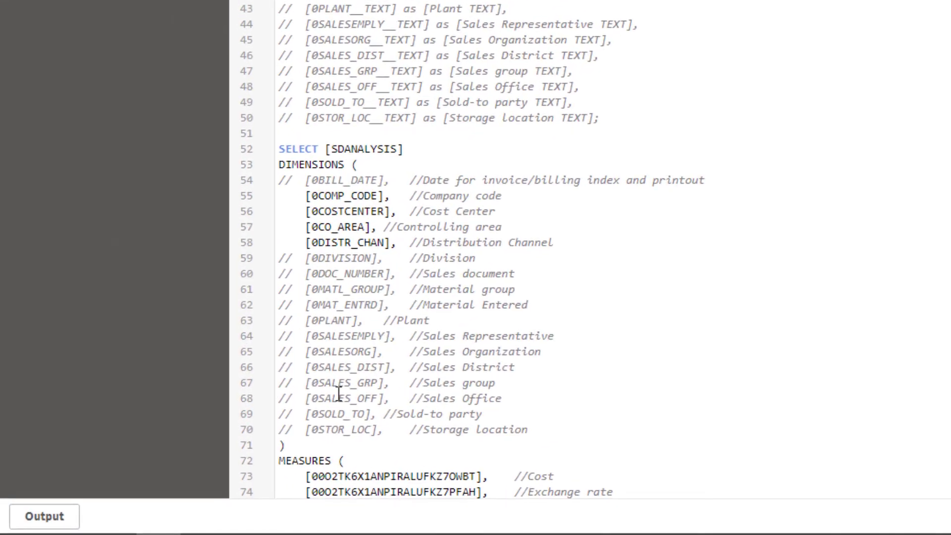
pyautogui.press('BackSpace')
pyautogui.press('BackSpace')
pyautogui.click(298, 414)
pyautogui.press('BackSpace')
pyautogui.press('BackSpace')
pyautogui.press('BackSpace')
pyautogui.press('BackSpace')
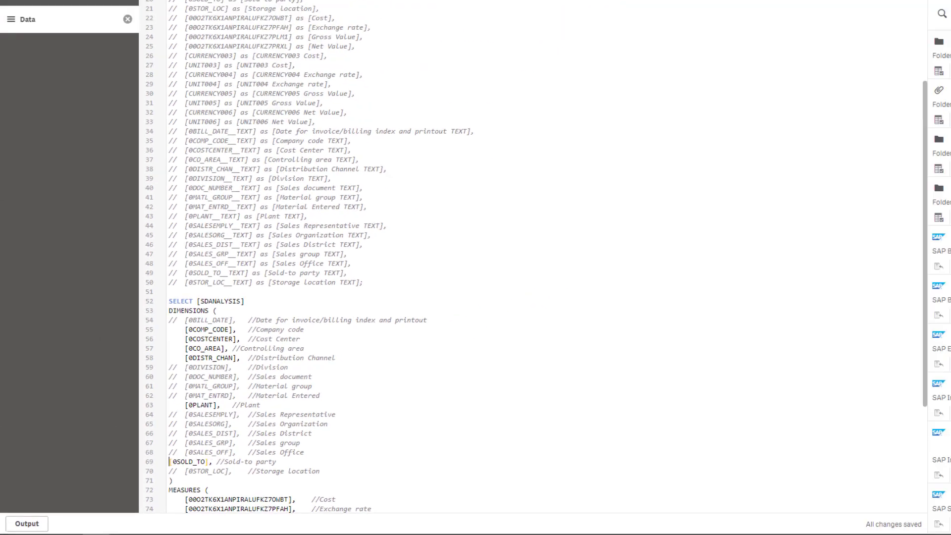
pyautogui.click(895, 10)
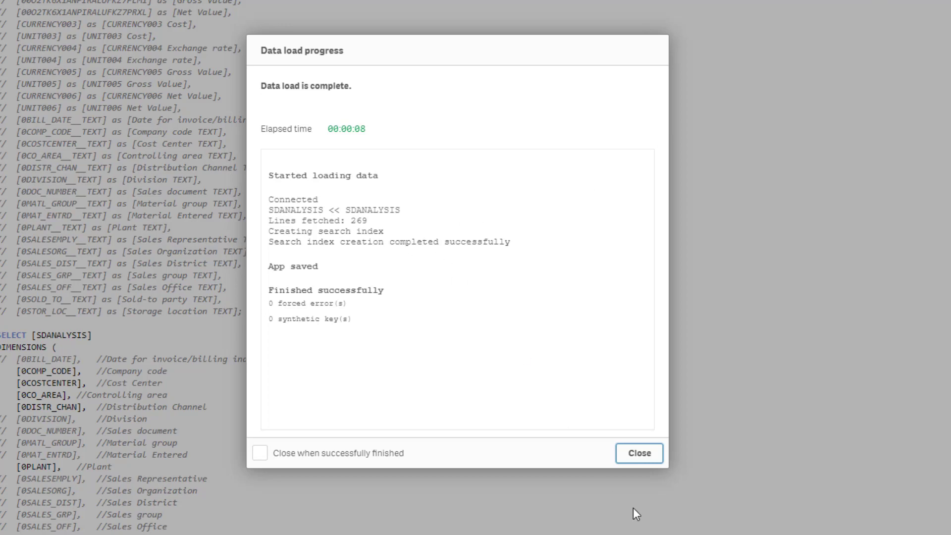
# Uncomment the [0DOC_NUMBER] Sales document dimension and reload, fetching 31,554 lines.
pyautogui.click(654, 464)
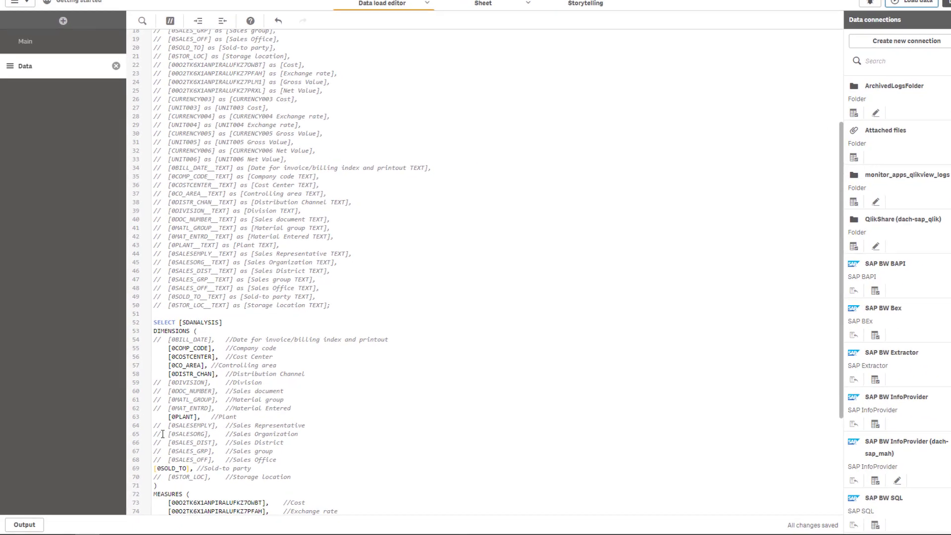
pyautogui.click(258, 304)
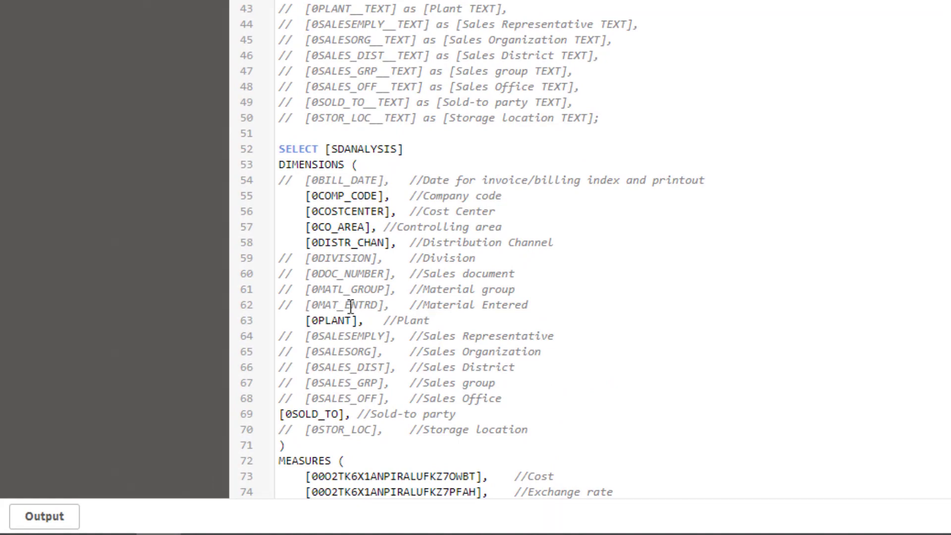
pyautogui.press('BackSpace')
pyautogui.press('BackSpace')
pyautogui.click(888, 10)
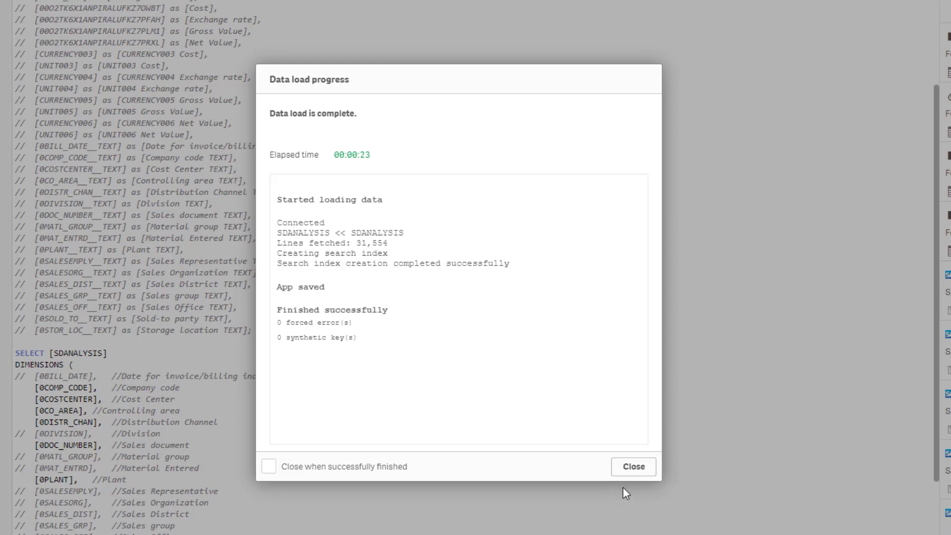
pyautogui.click(631, 473)
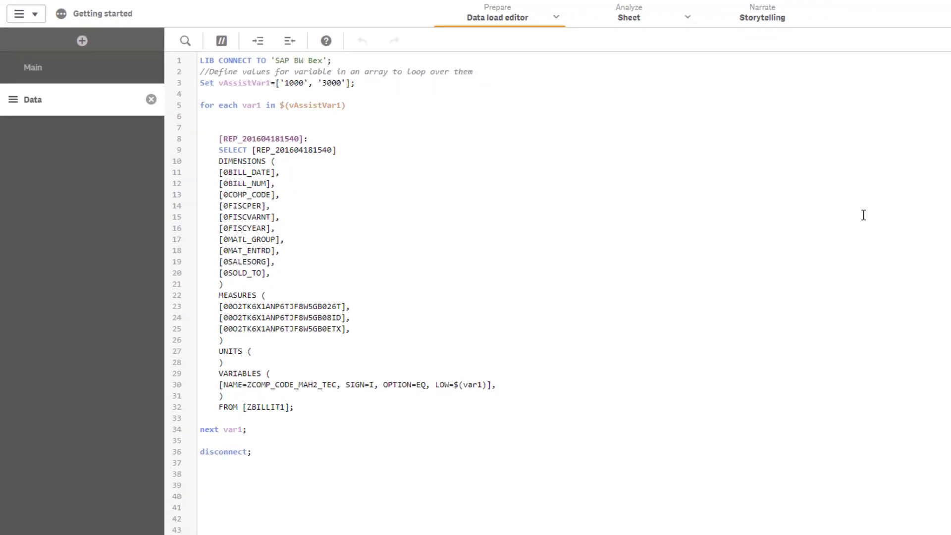
# Show the Data connections panel and reload the looping script, fetching 10,108 and 12,679 lines.
pyautogui.click(944, 11)
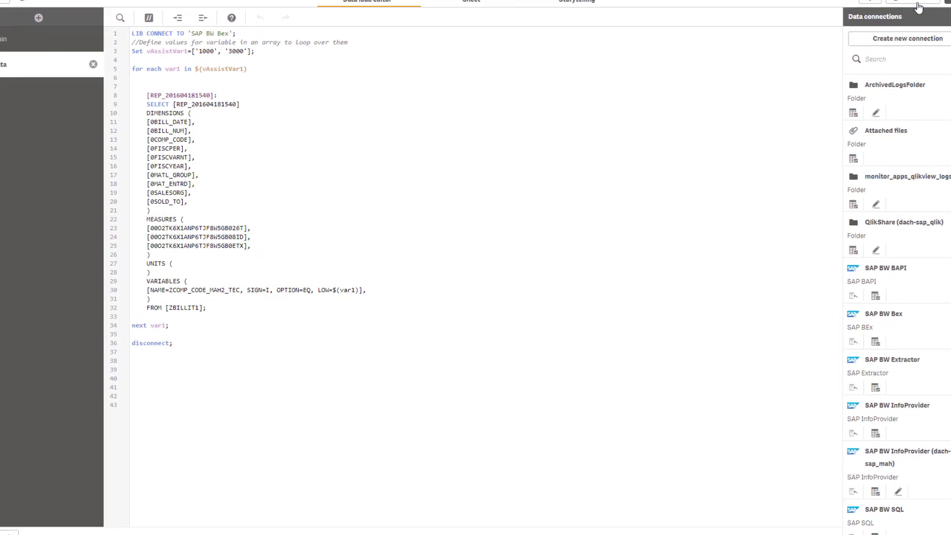
pyautogui.click(918, 6)
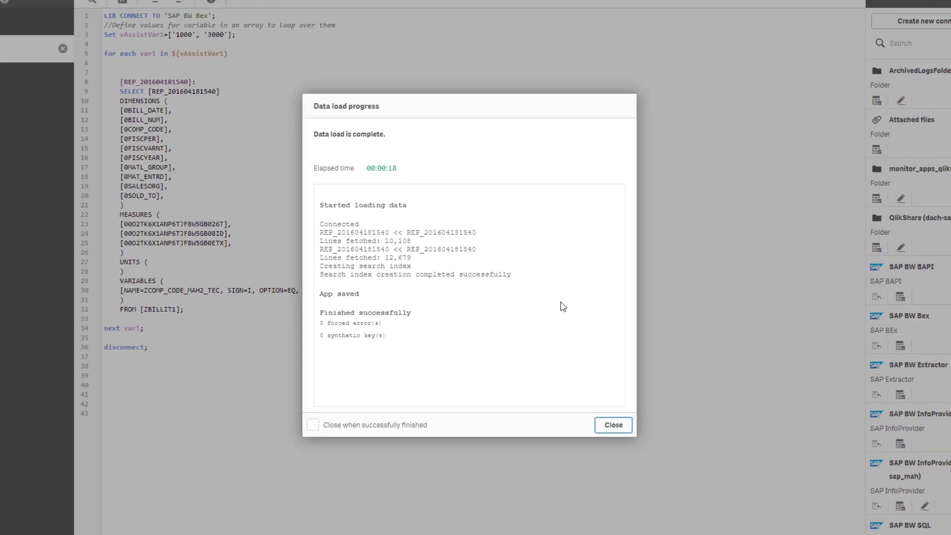
pyautogui.click(614, 424)
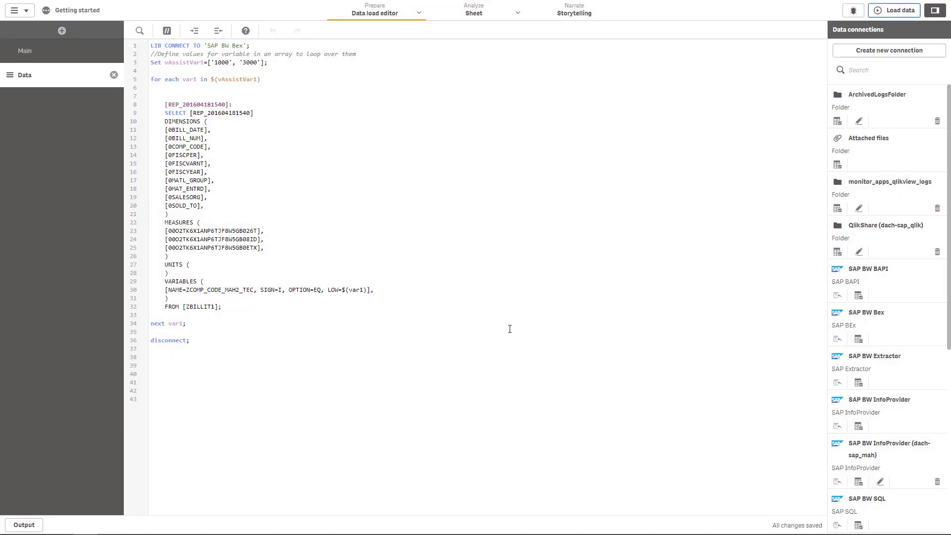